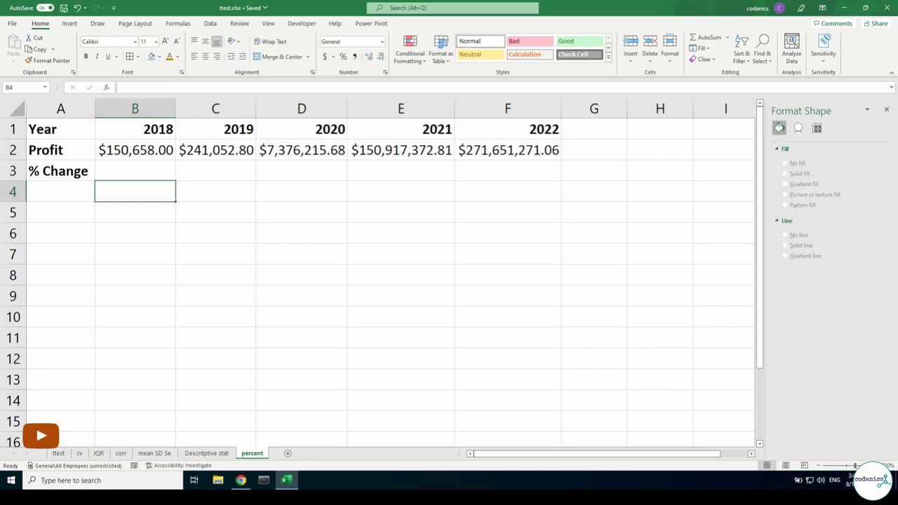
- Enter =(C2-B2)/B2 in C3 so the 2019 change shows 0.6
click(214, 169)
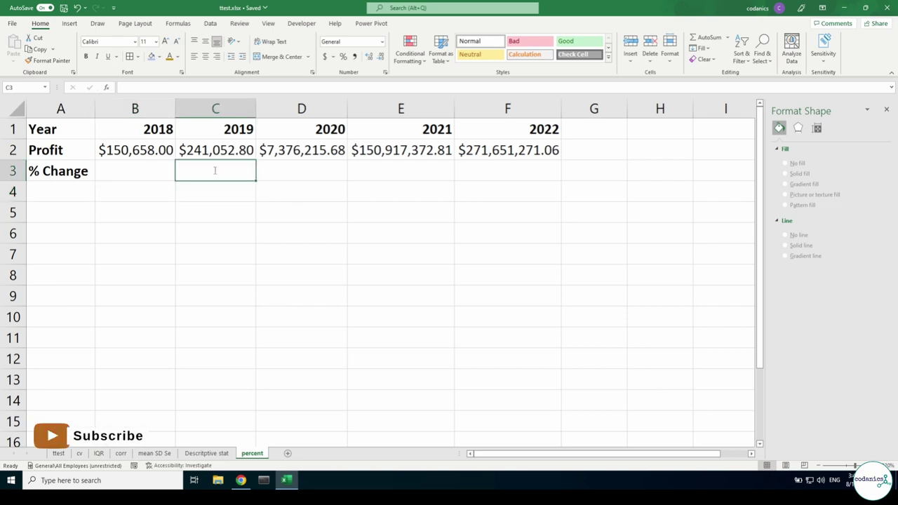
text(=)
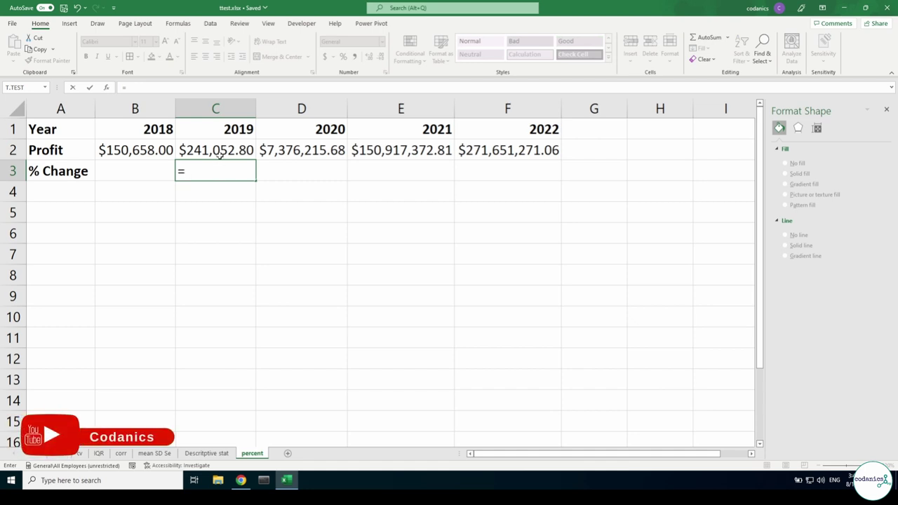
click(218, 150)
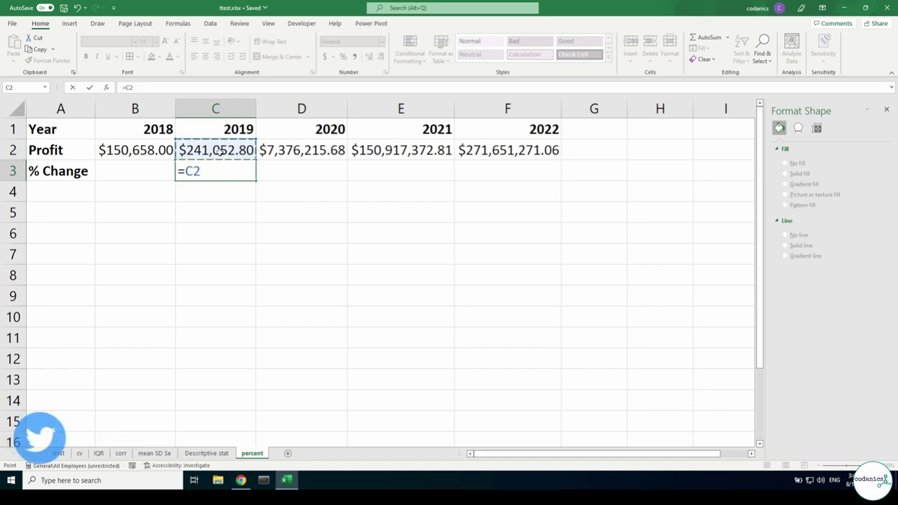
text(-)
click(149, 145)
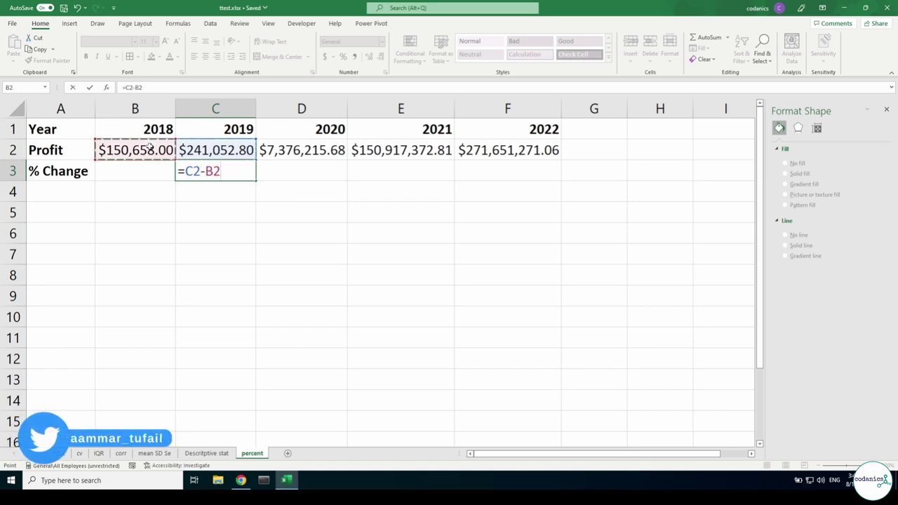
click(185, 170)
text(()
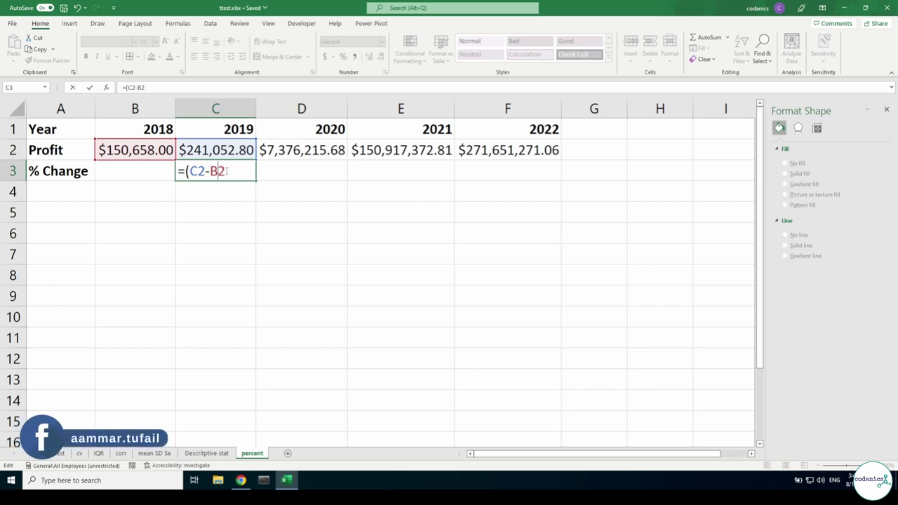
text())
text(/)
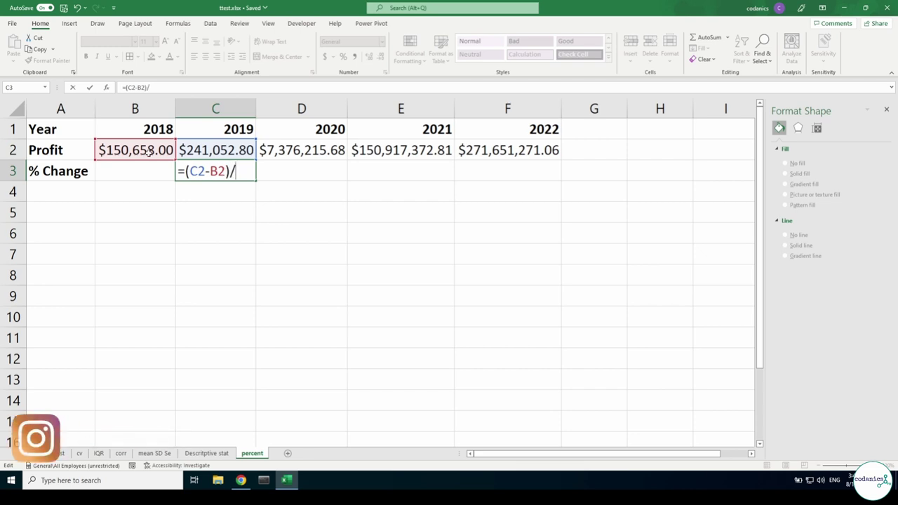
click(144, 150)
key(Return)
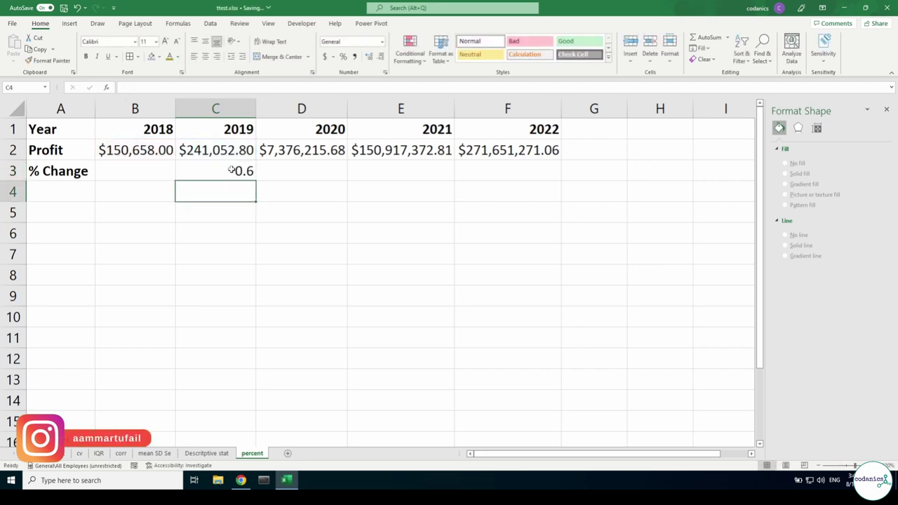
click(231, 169)
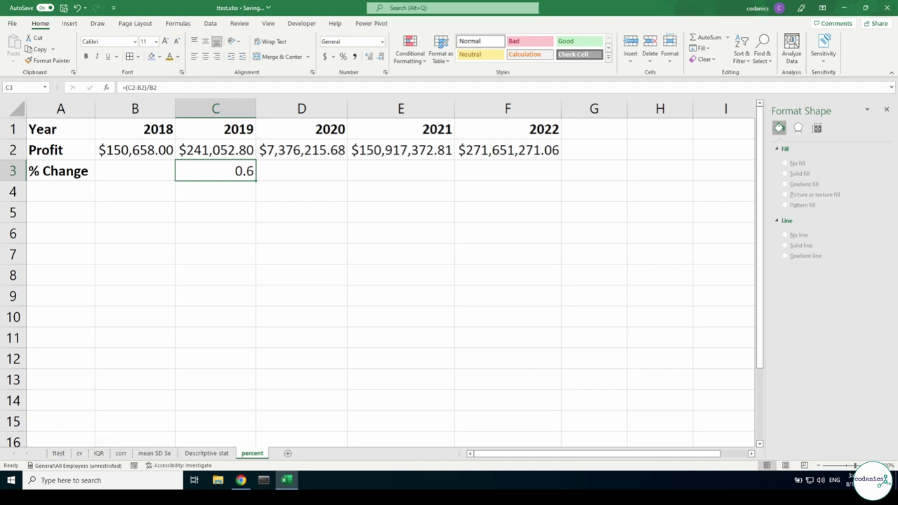
- Change C3's formula to =((C2-B2)/B2)*100 so it displays 60
double_click(215, 171)
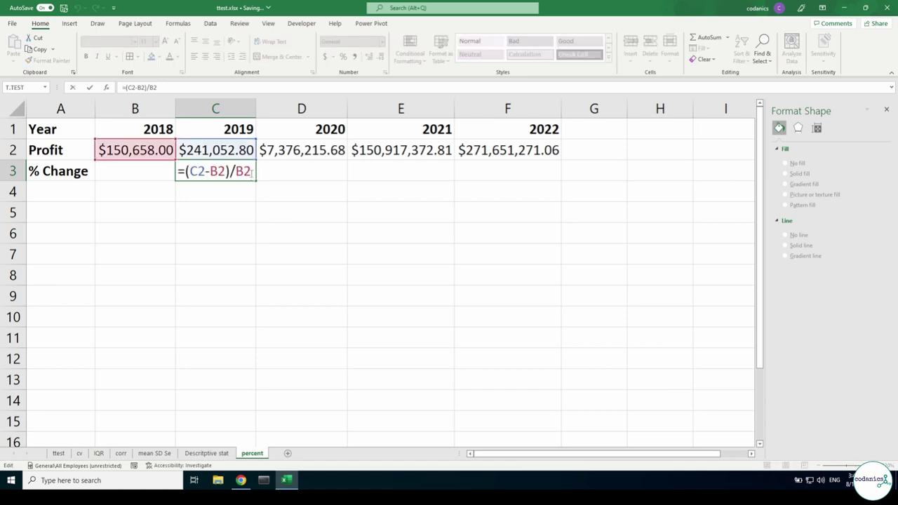
text())
text())
key(Home)
key(Right)
text(()
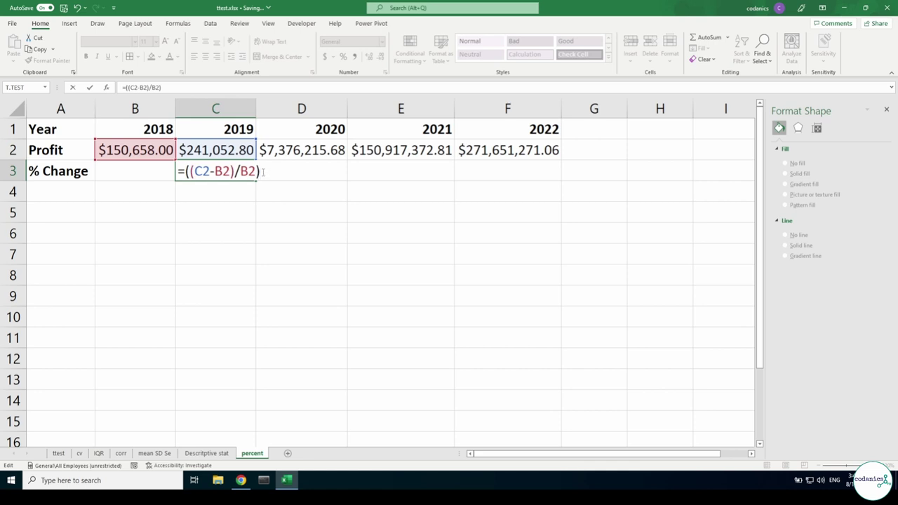
text(*100)
key(Return)
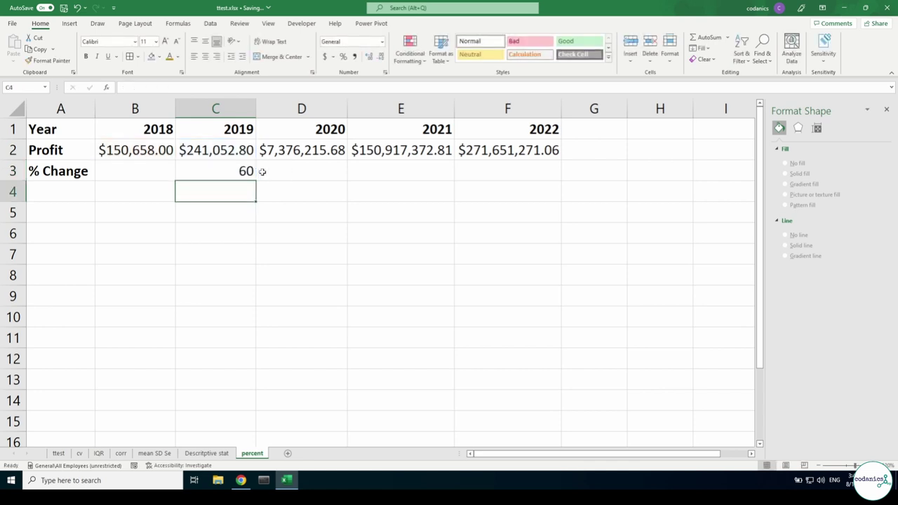
- Enter =(D2-C2)/C2 in D3, giving a 2020 change of 29.6
click(213, 172)
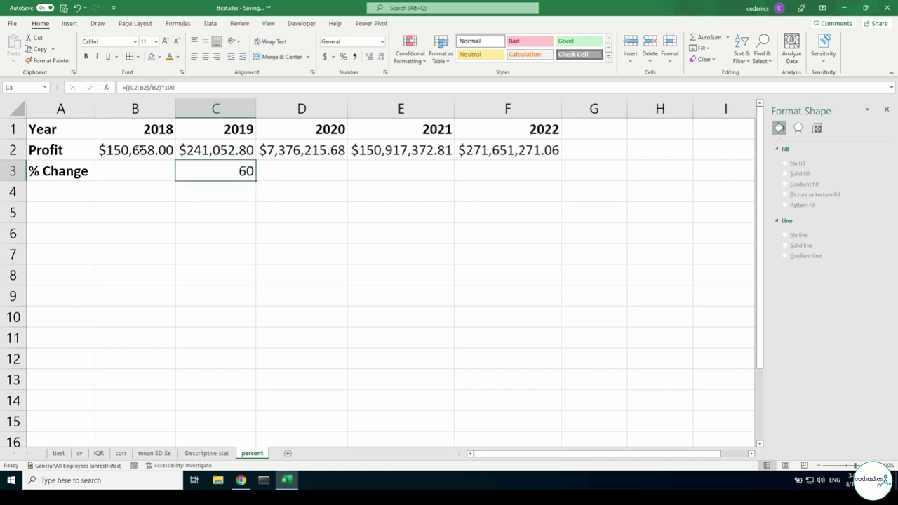
click(319, 172)
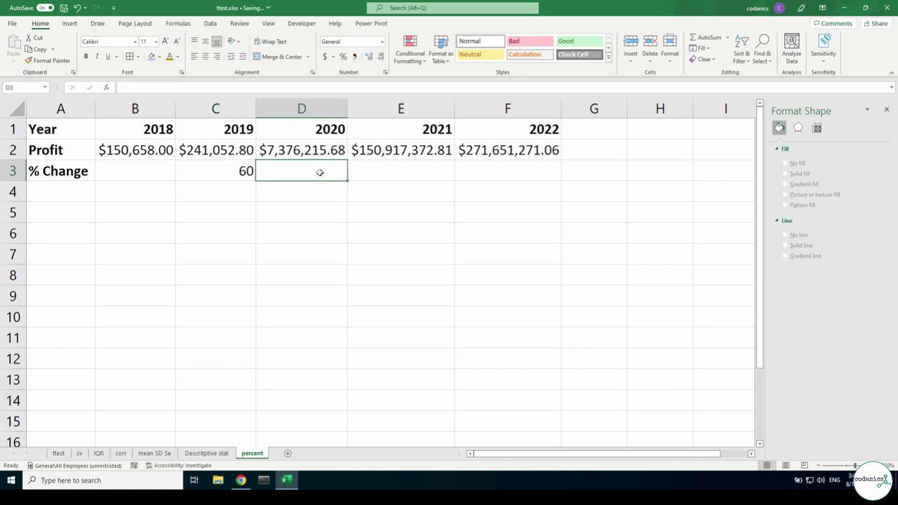
text(=)
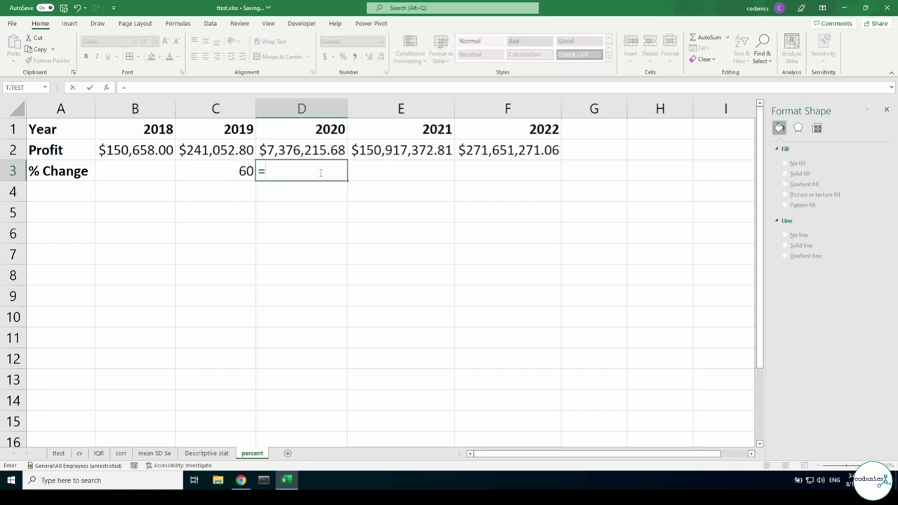
click(307, 151)
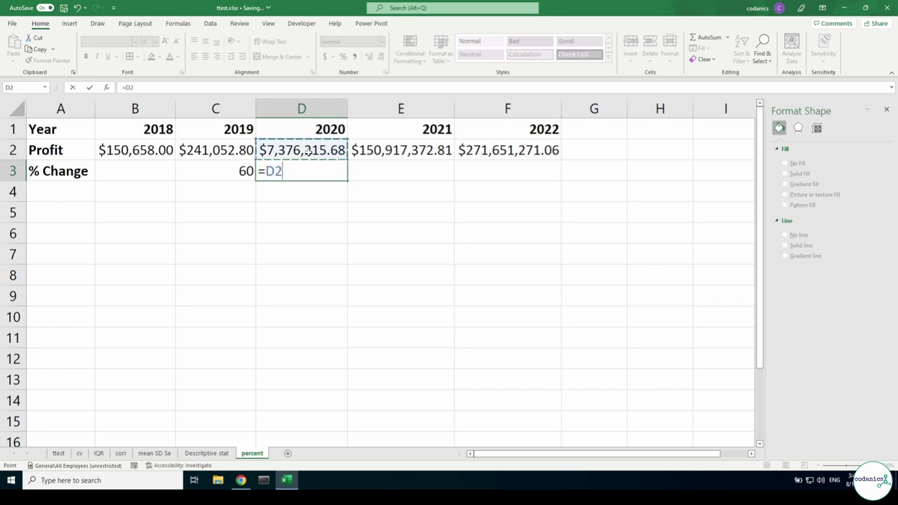
text(-)
click(223, 150)
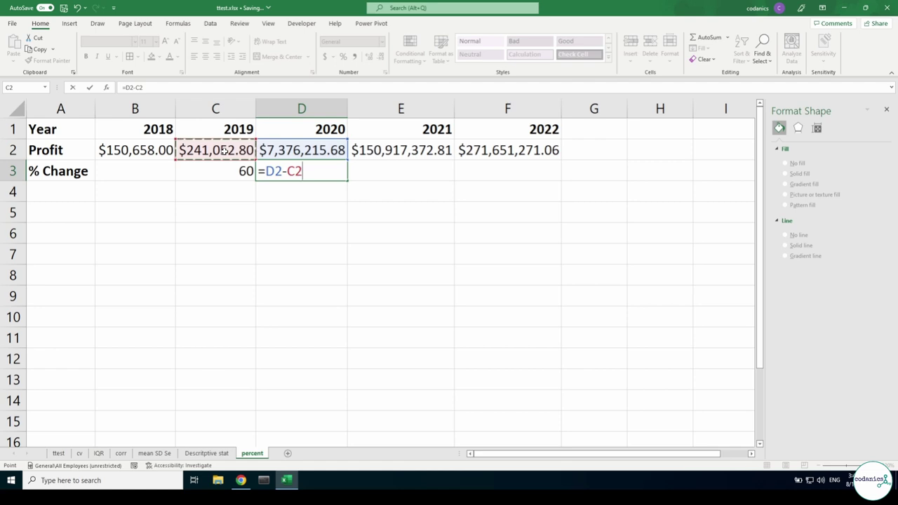
text())
click(266, 173)
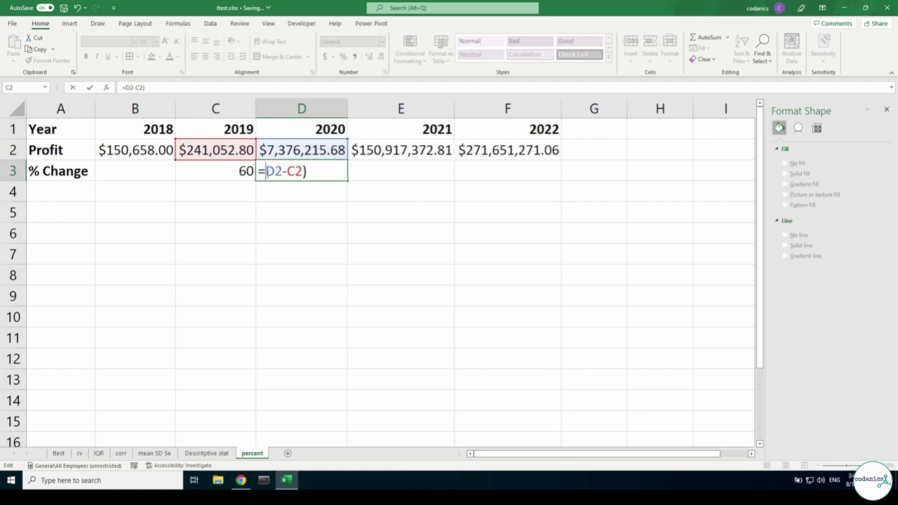
text(()
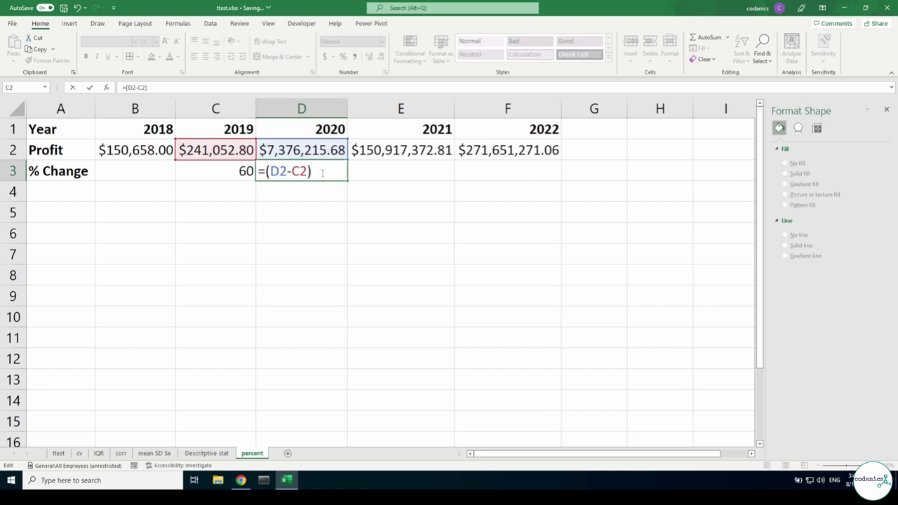
text(/)
click(230, 152)
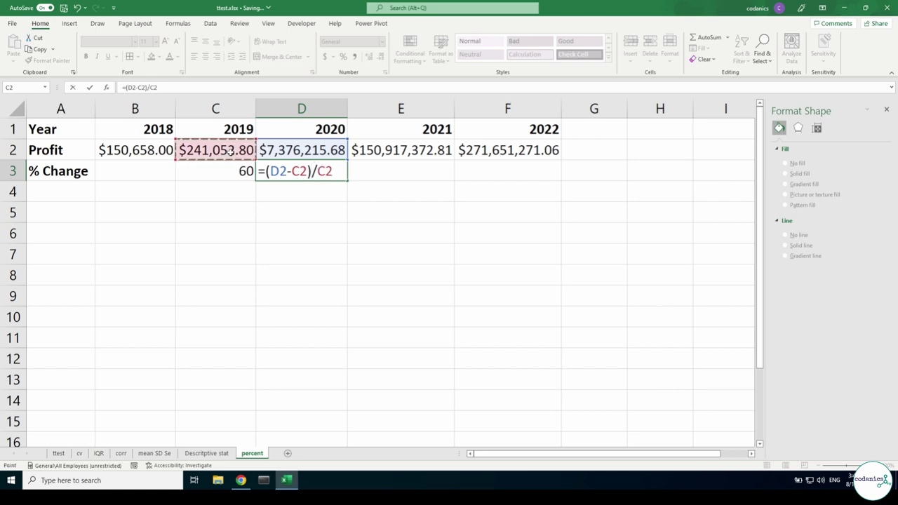
key(Return)
click(327, 168)
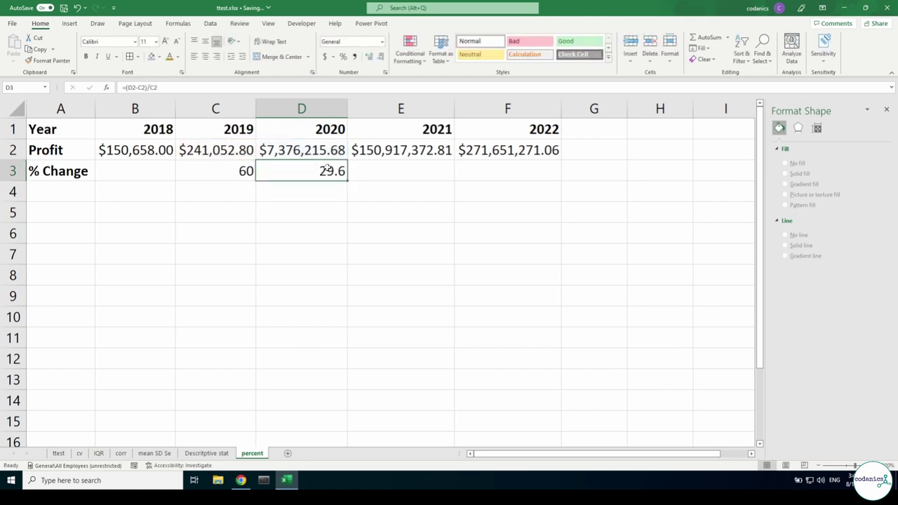
- Format D3 as a percentage and delete the *100 from C3's formula
click(343, 57)
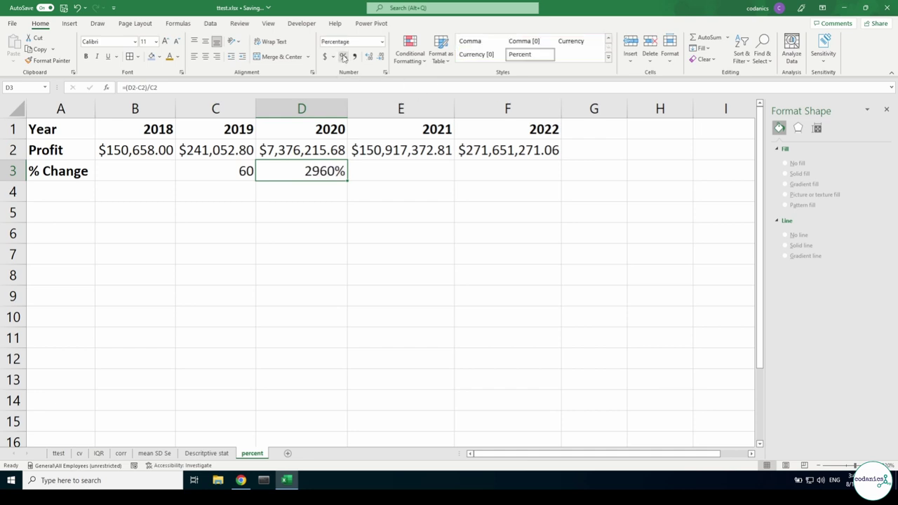
click(301, 192)
click(242, 171)
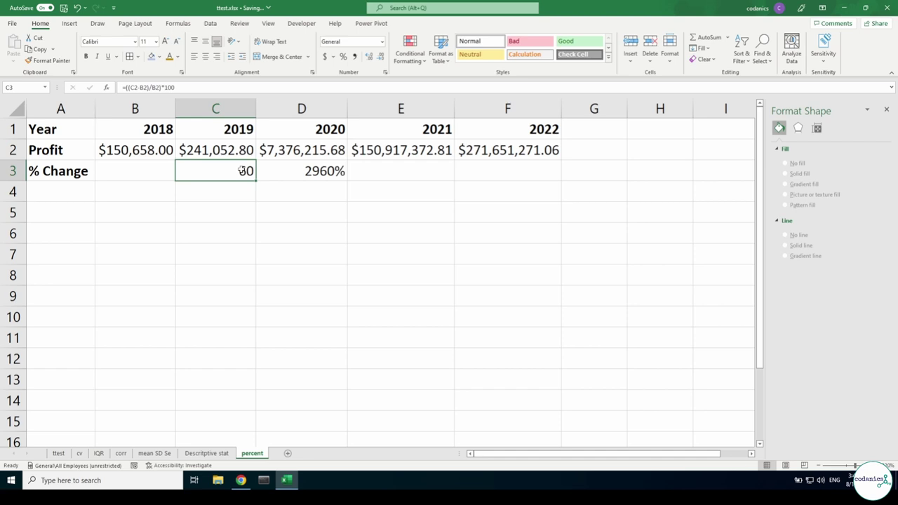
double_click(221, 170)
drag(260, 172, 295, 173)
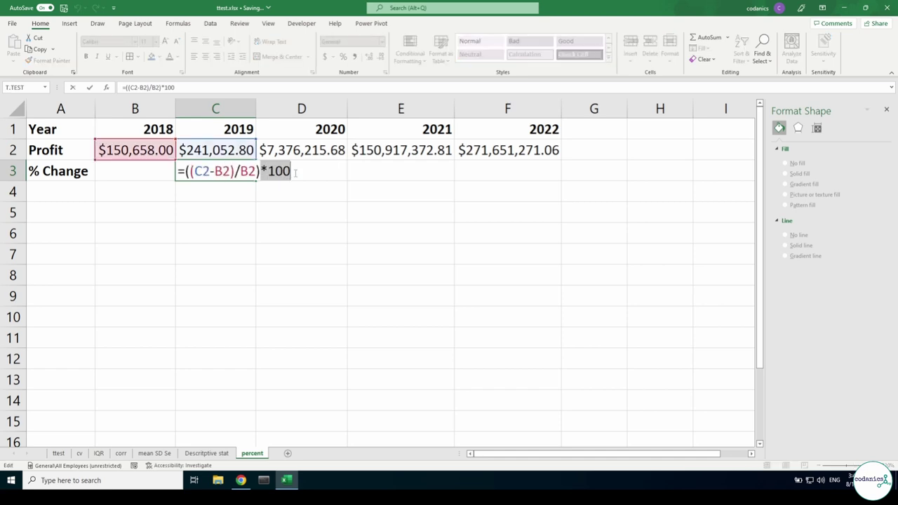
key(BackSpace)
key(Return)
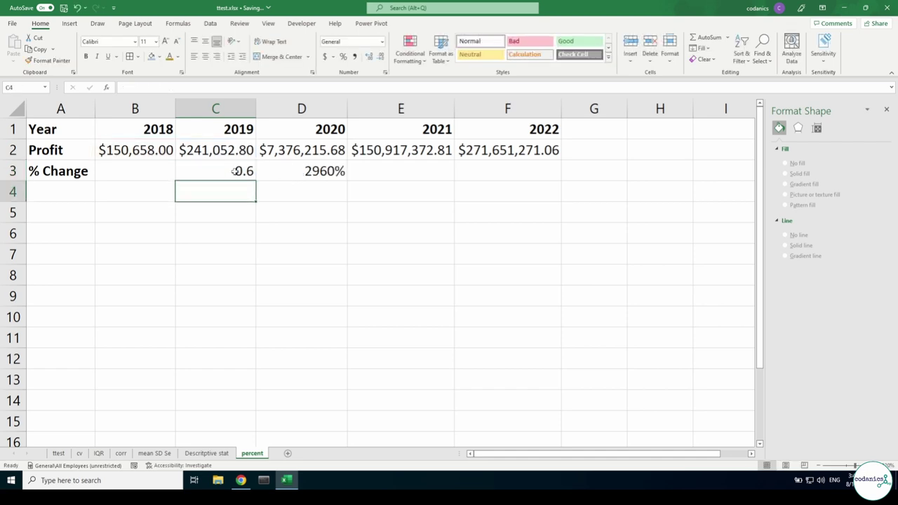
- Apply Percent Style to C3 so the 2019 change reads 60%
click(223, 168)
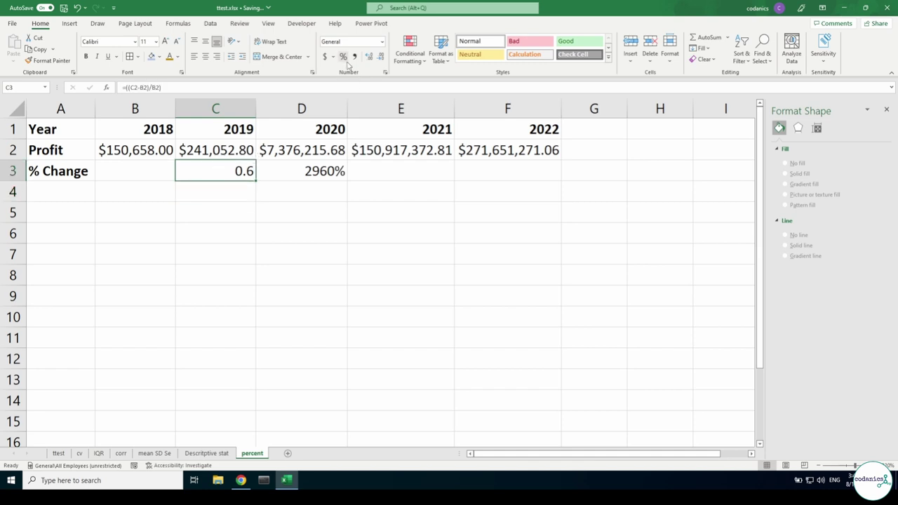
click(344, 58)
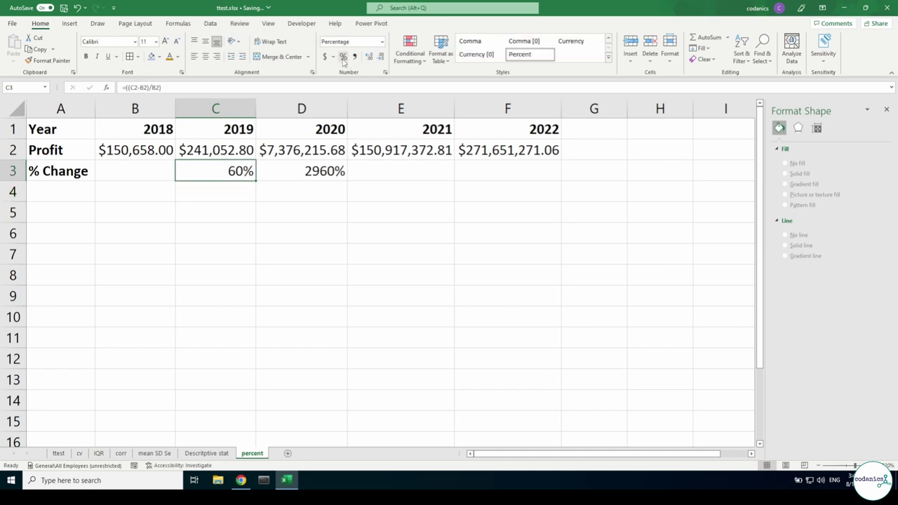
click(298, 172)
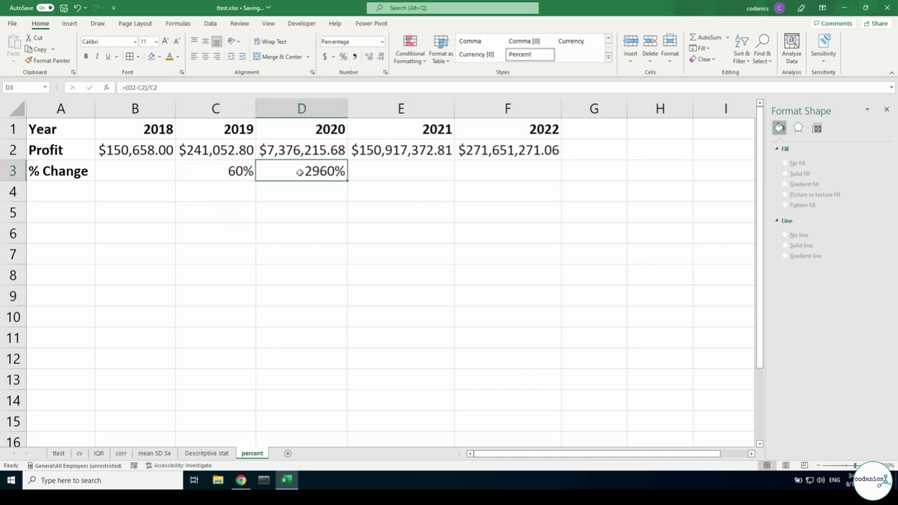
click(377, 168)
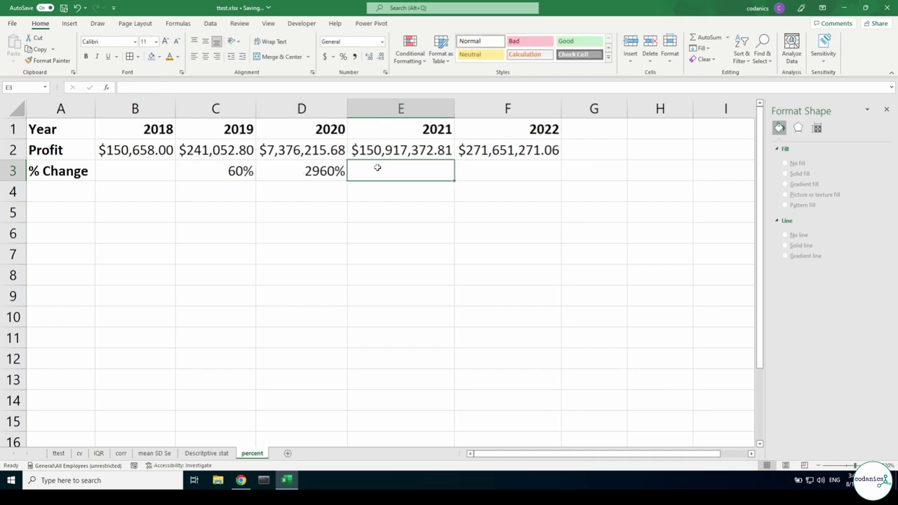
- Enter =(E2-D2)/D2 in E3 for the 2021 change
text(=)
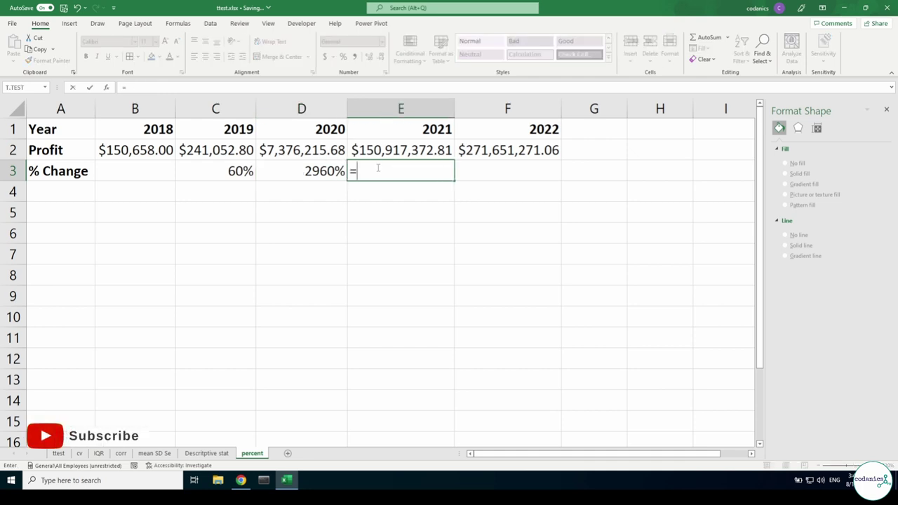
text(()
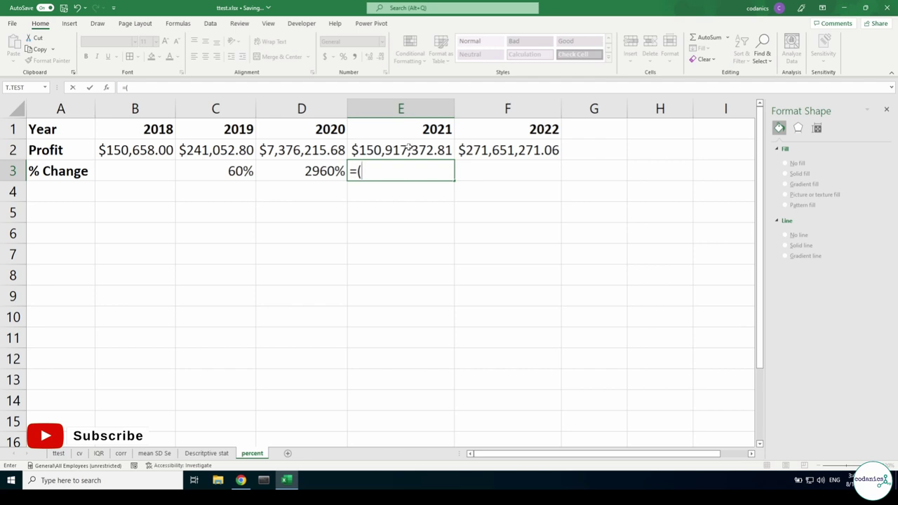
click(389, 150)
text(-)
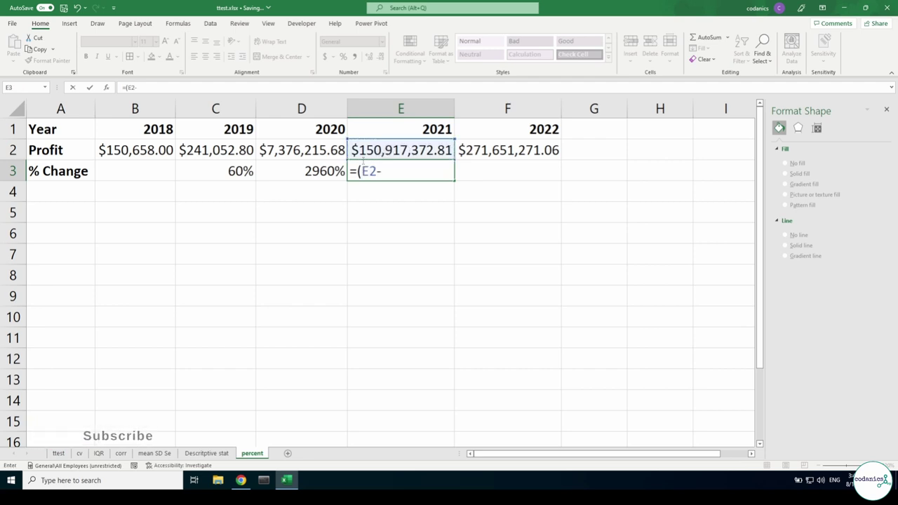
click(317, 147)
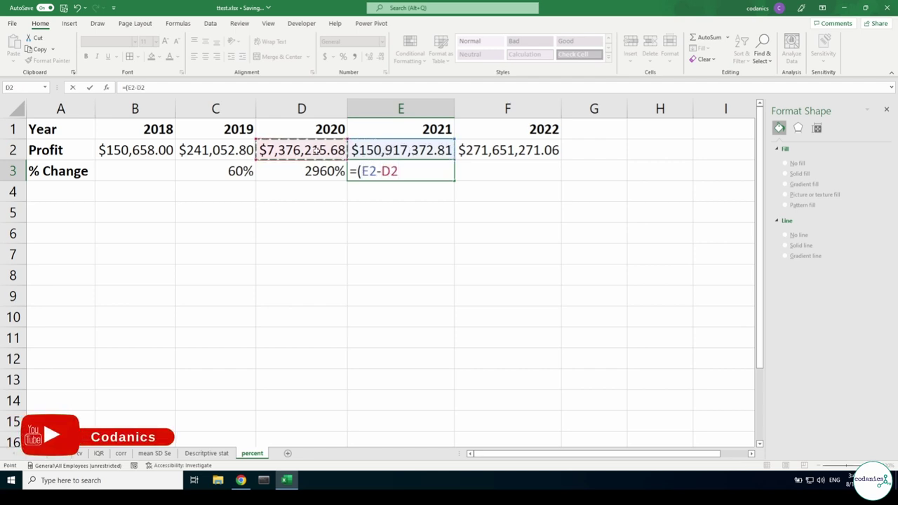
text())
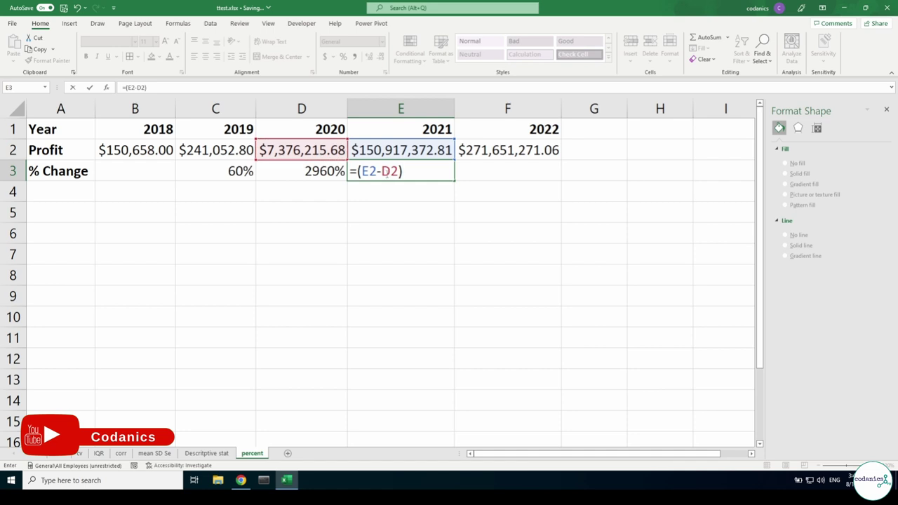
text(/)
click(316, 150)
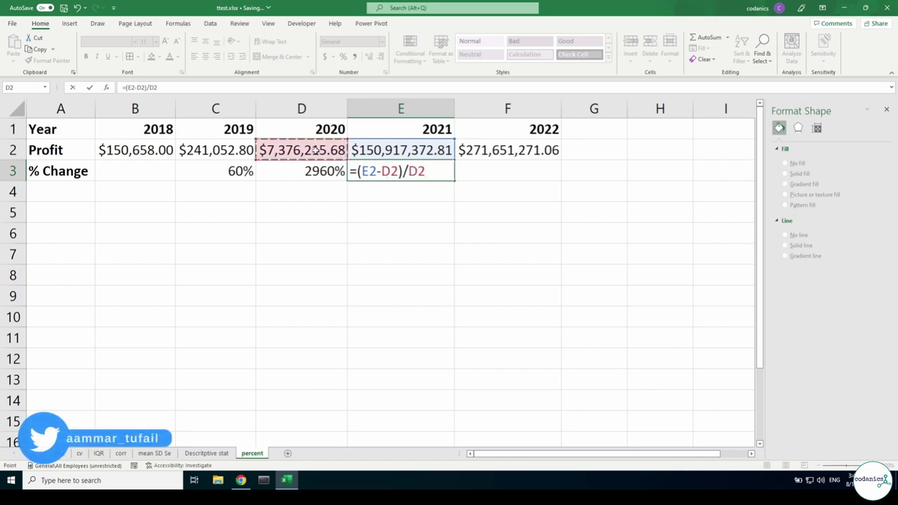
key(Return)
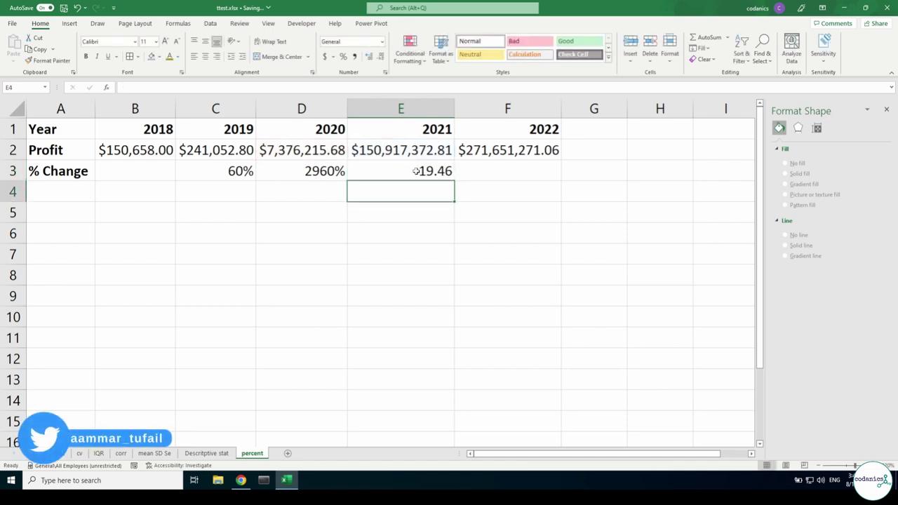
- Format E3 as a percentage so it shows 1946%
click(416, 171)
click(344, 56)
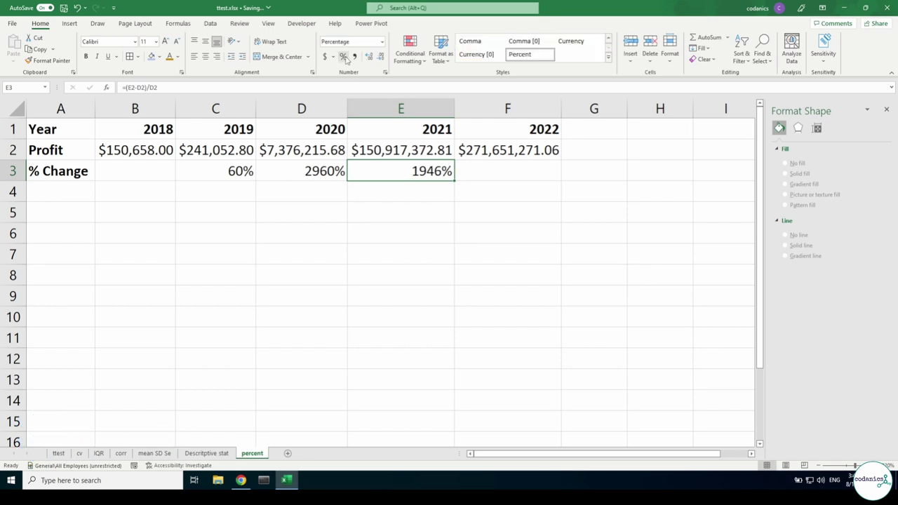
click(407, 195)
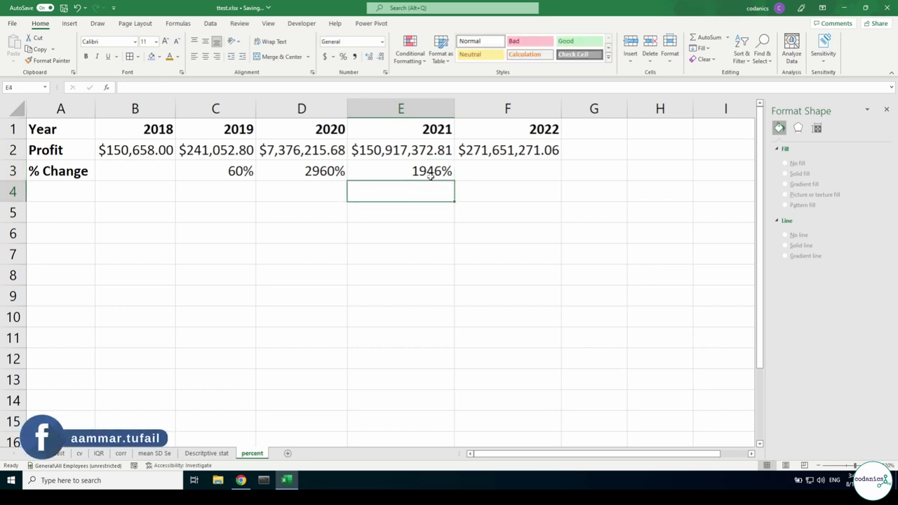
click(431, 175)
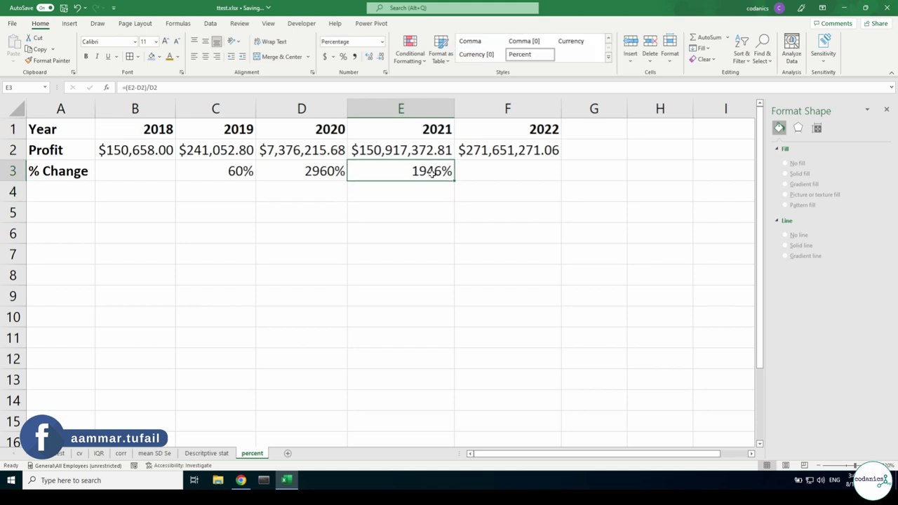
click(499, 172)
- Enter =(F2-E2)/E2 in F3 for the 2022 change
click(447, 175)
double_click(487, 169)
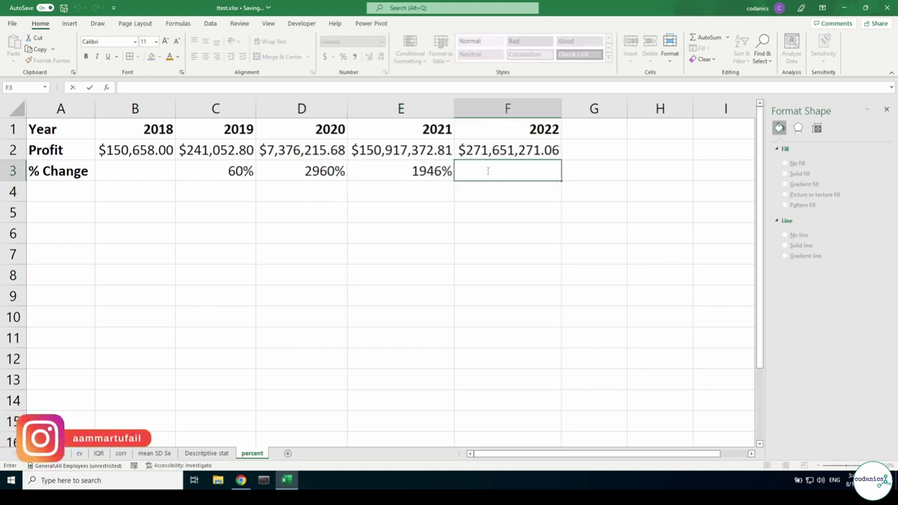
text(=)
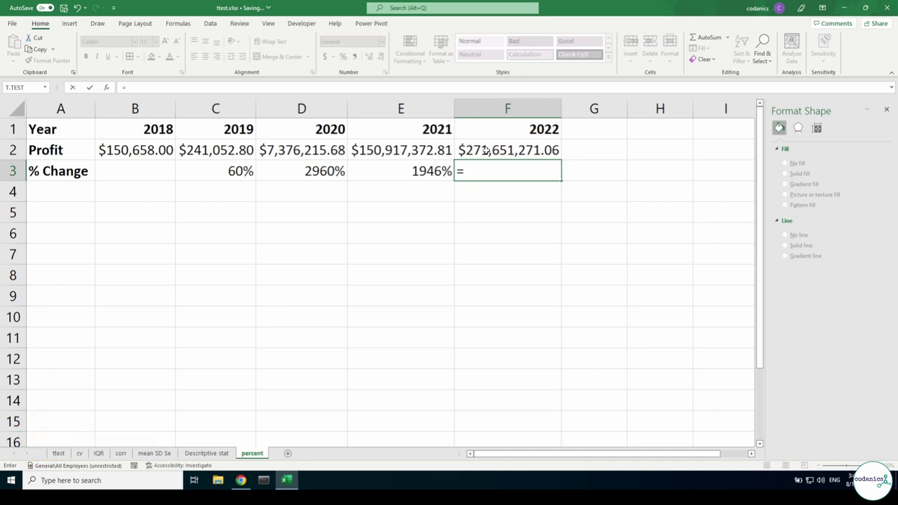
text(()
click(485, 149)
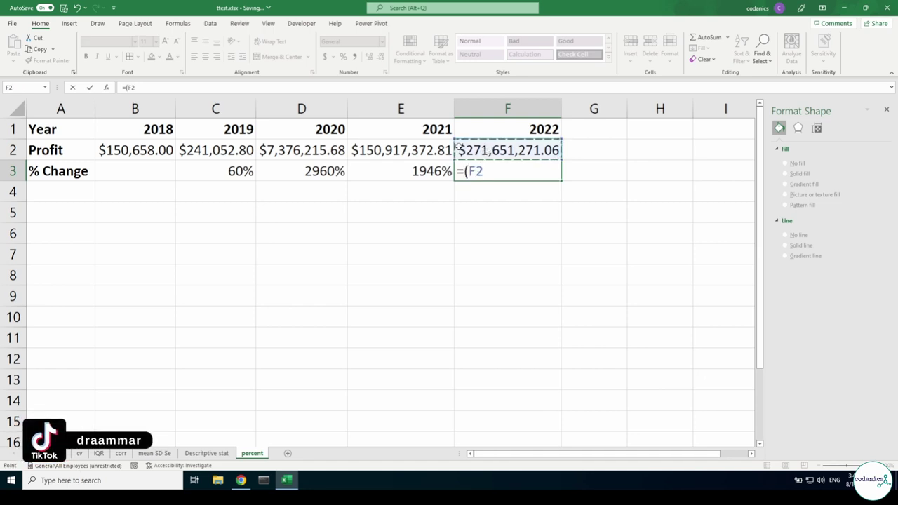
text(-)
click(413, 151)
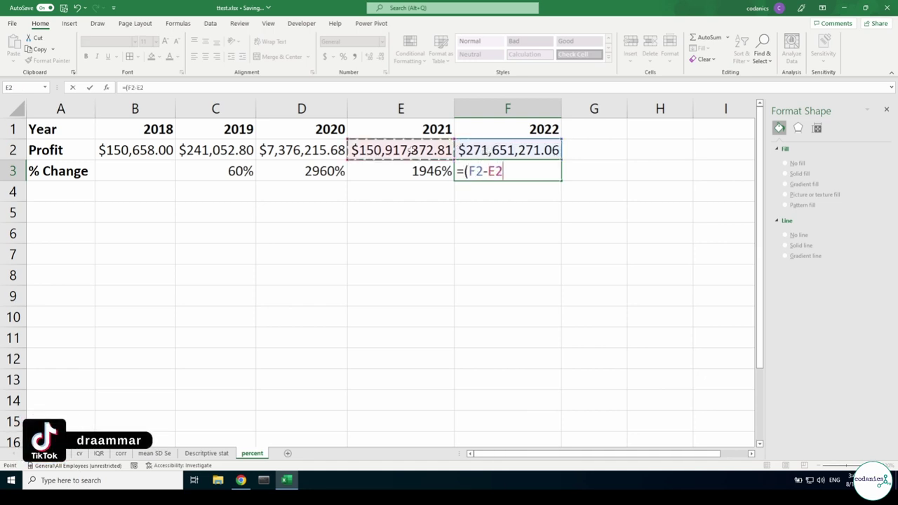
text()/)
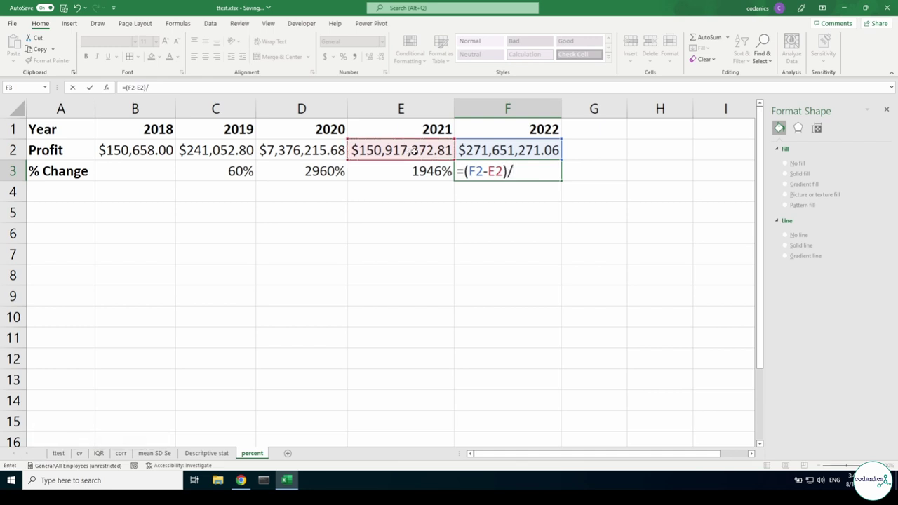
click(414, 151)
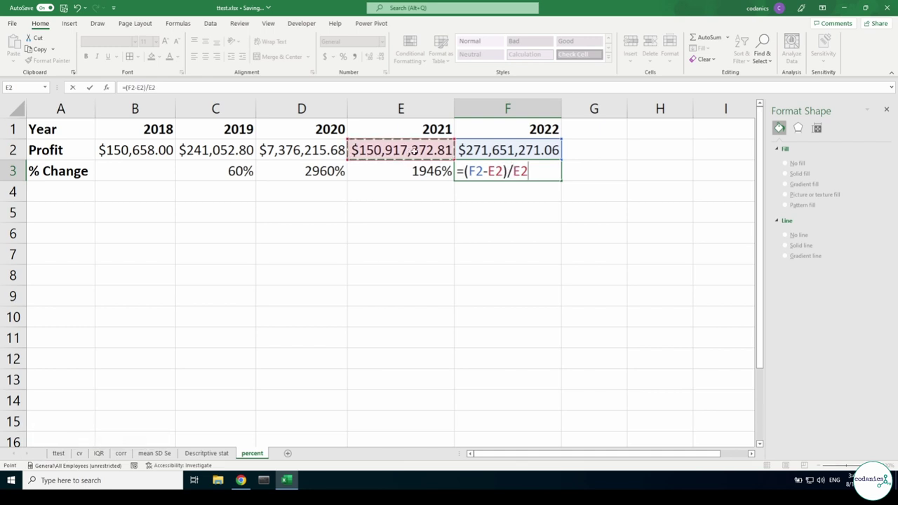
key(Return)
- Apply Percentage format to F3 with Ctrl+Shift+%, showing 80%
click(542, 174)
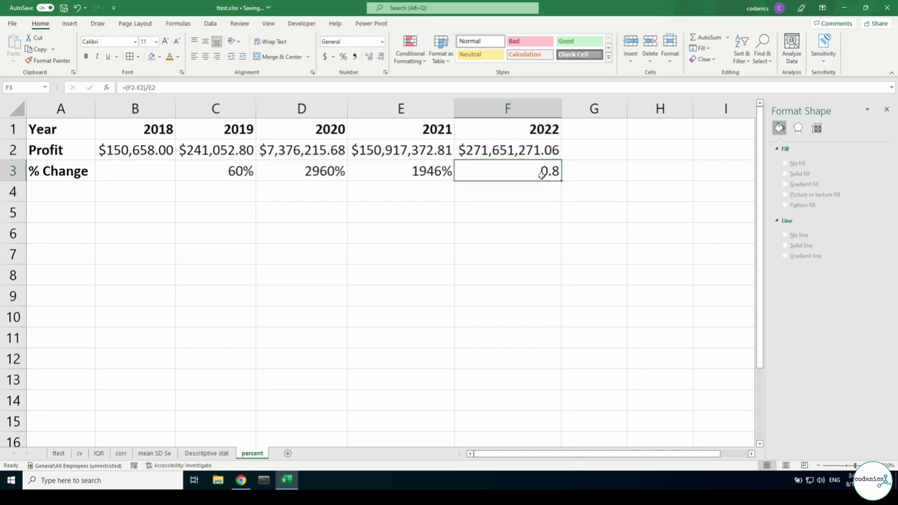
key(ctrl+shift+5)
click(501, 193)
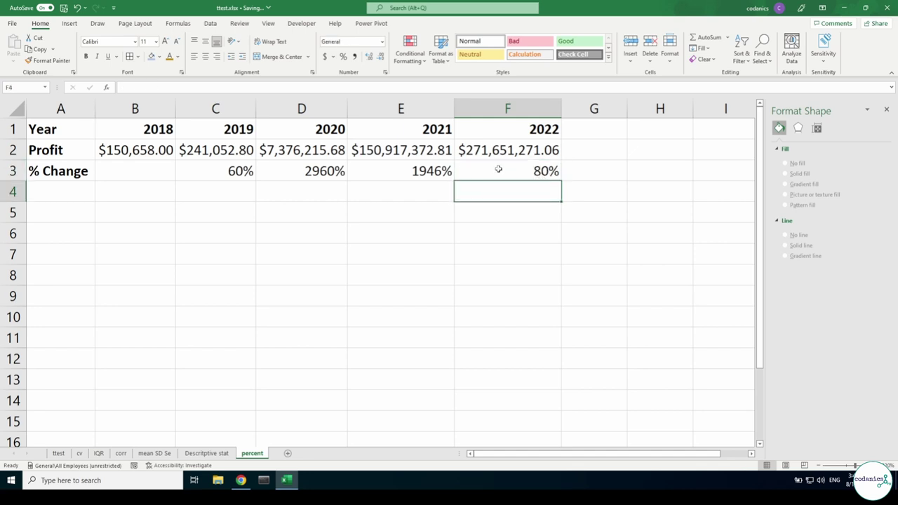
drag(498, 170, 223, 167)
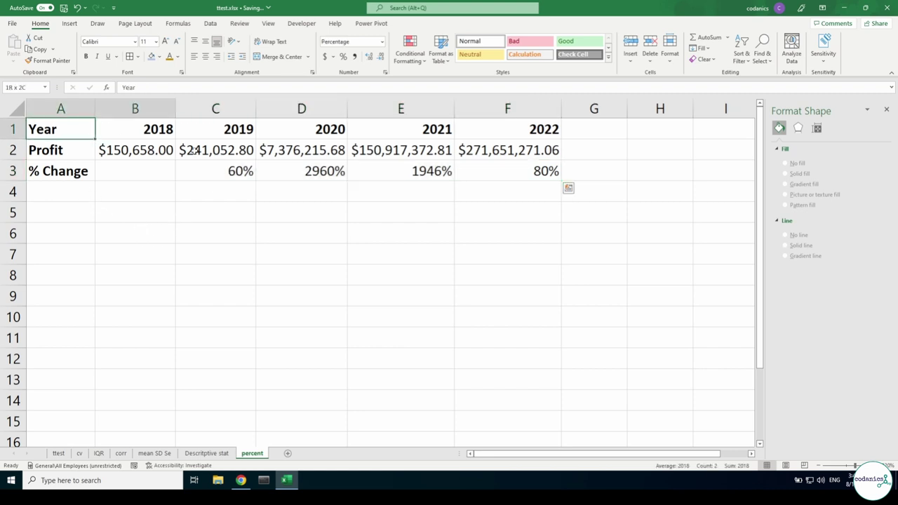
drag(57, 135, 519, 169)
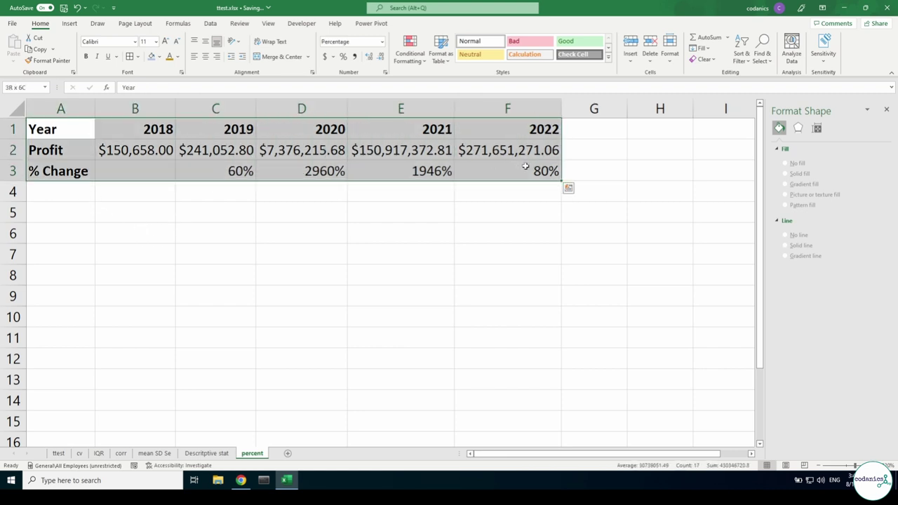
click(142, 232)
- Put the heading 'Total Marks' in B5 and 120 in B6
click(137, 217)
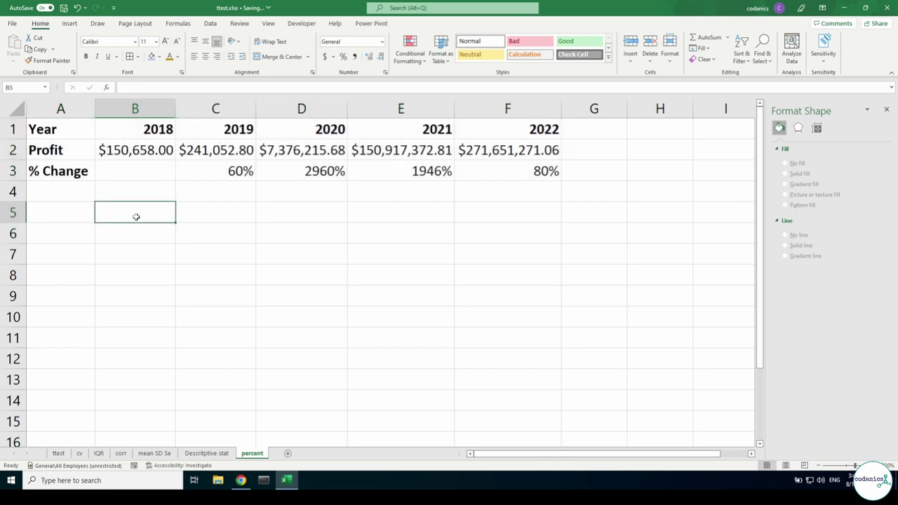
text(Toal)
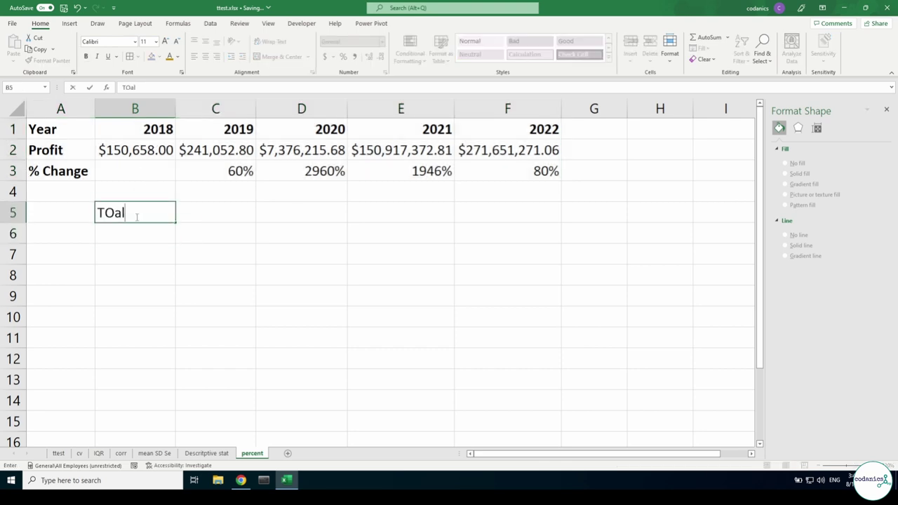
key(Return)
click(136, 216)
double_click(136, 217)
text(Total)
key(BackSpace)
key(BackSpace)
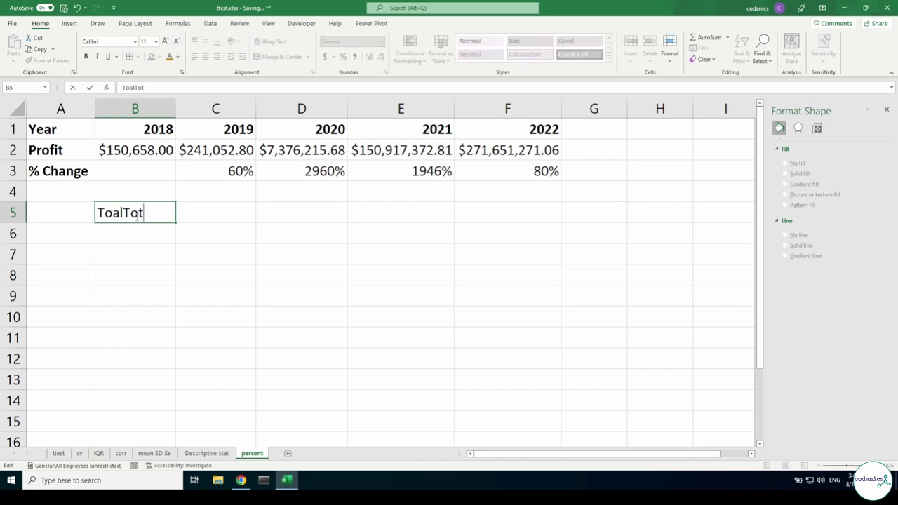
key(BackSpace)
key(BackSpace)
key(BackSpace)
key(BackSpace)
key(BackSpace)
key(BackSpace)
text(Tot)
text(al Marks)
key(Return)
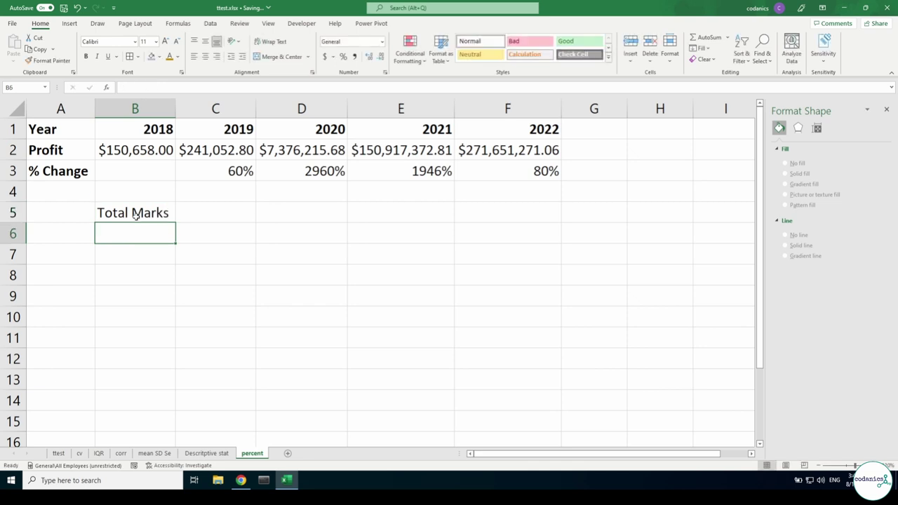
text(1)
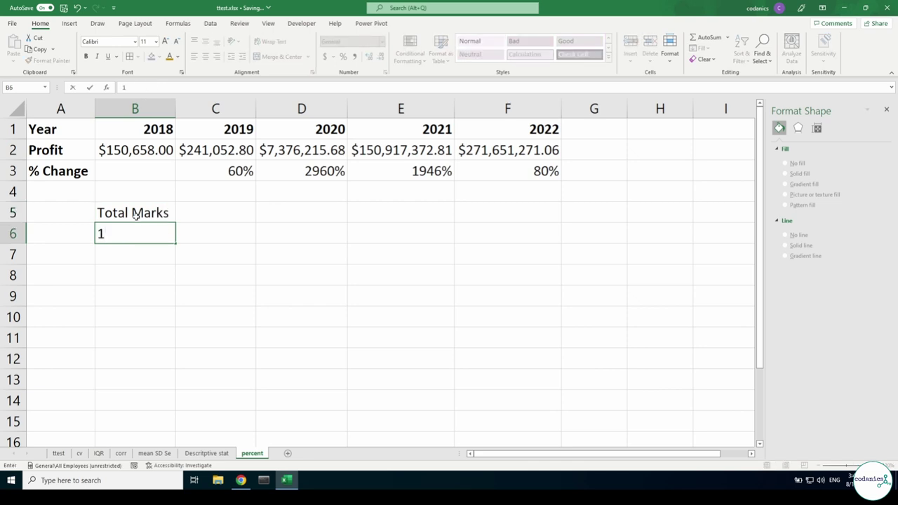
text(20)
key(Tab)
- Type the four student names across C5:F5
key(Up)
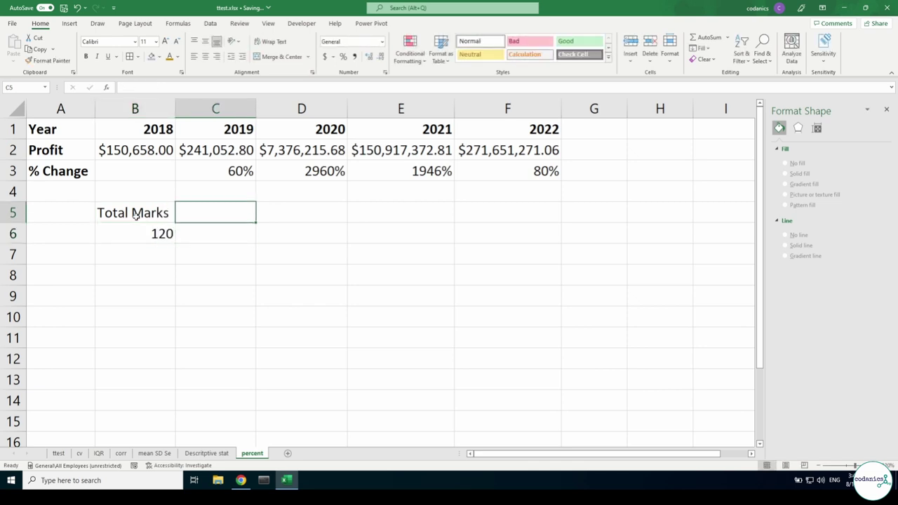
text(Aamma)
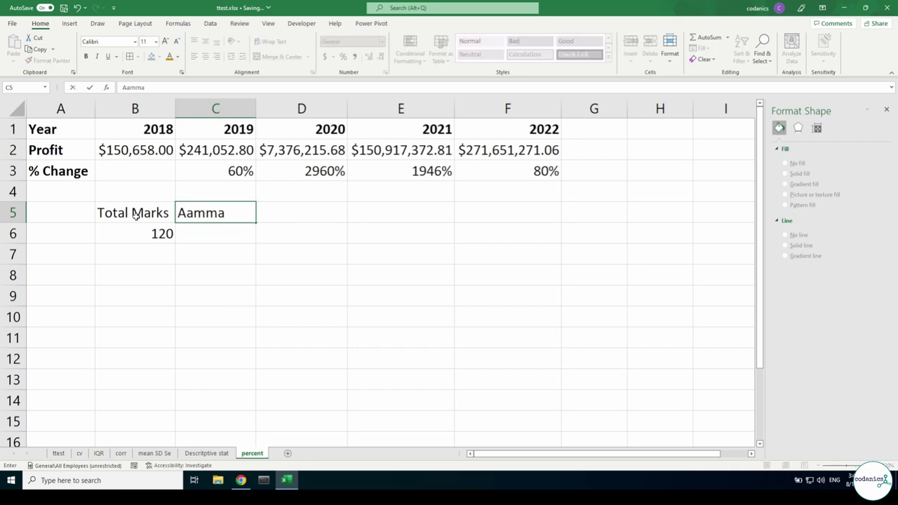
text(r)
key(Return)
key(Up)
key(Right)
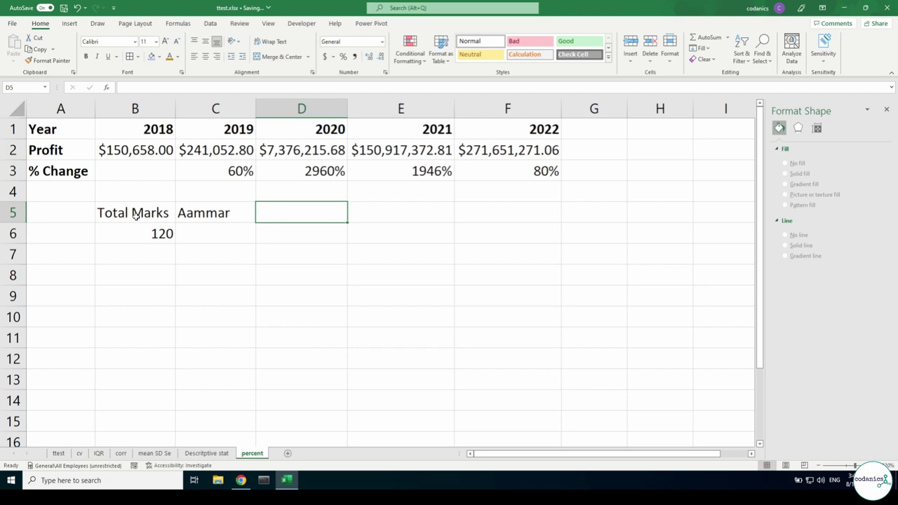
text(Kalim)
key(Return)
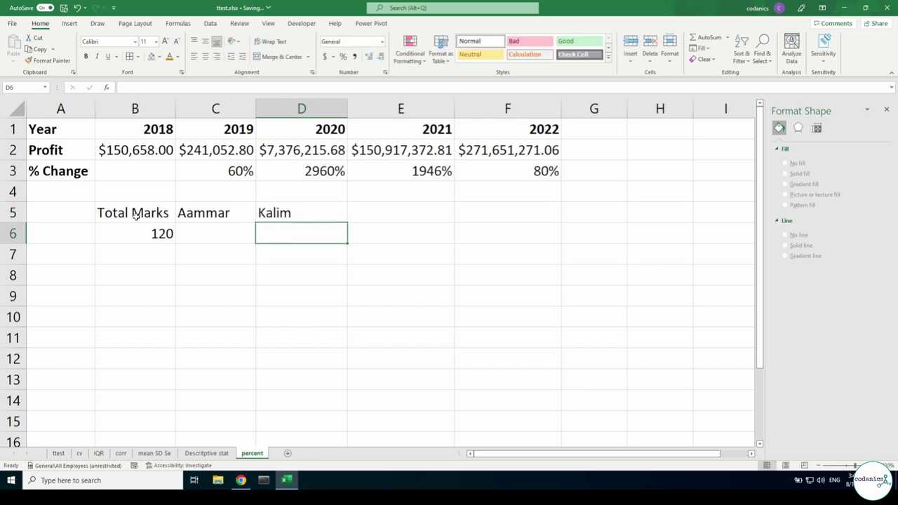
key(Up)
key(Right)
text(Habib)
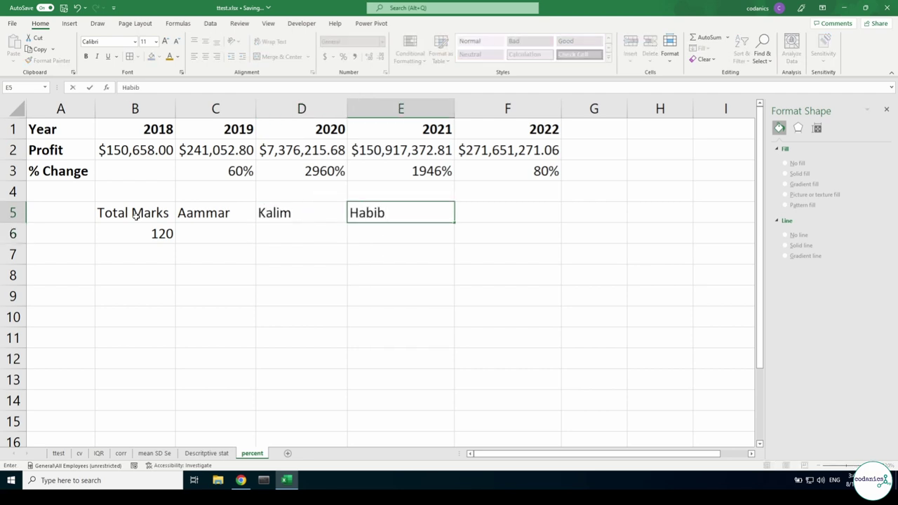
key(Return)
key(Up)
key(Right)
text(M)
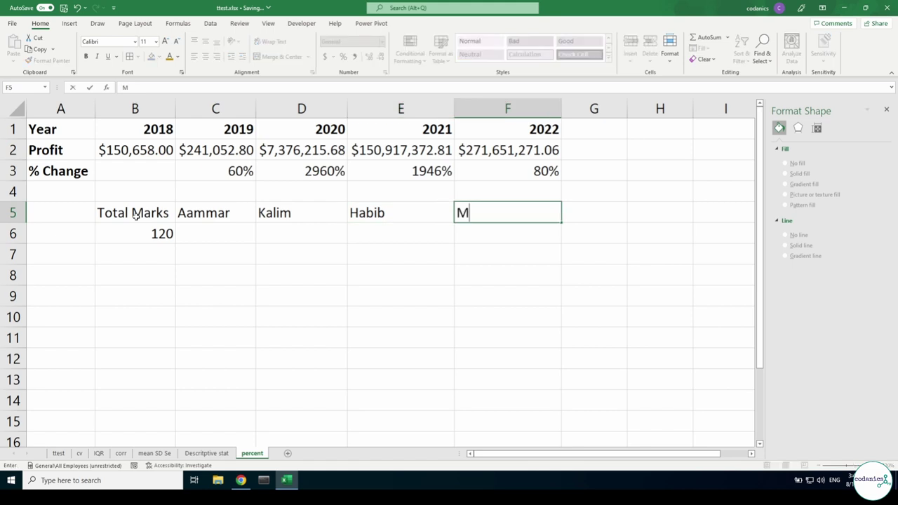
text(usa)
key(Return)
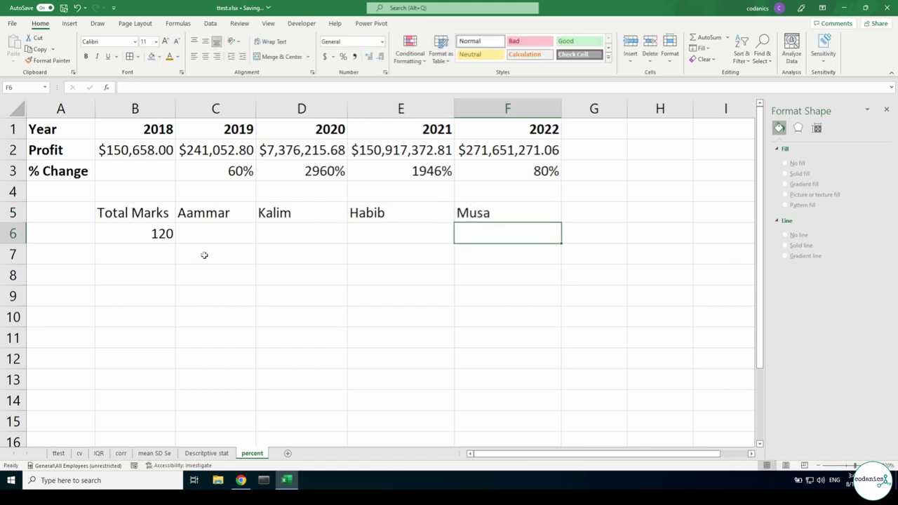
- Enter the marks 67, 89, 88 and 111 in C6:F6
click(208, 239)
text(67)
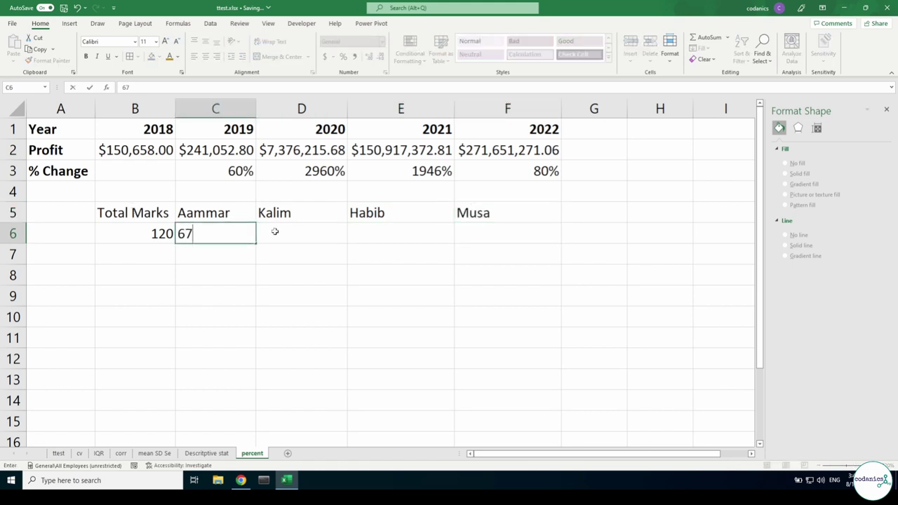
click(275, 231)
text(89)
click(391, 229)
text(8)
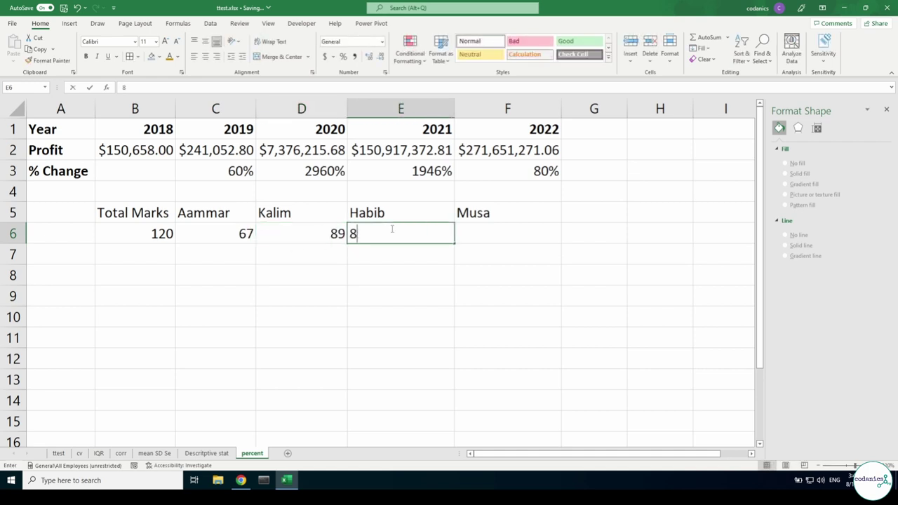
text(8)
click(512, 231)
text(111)
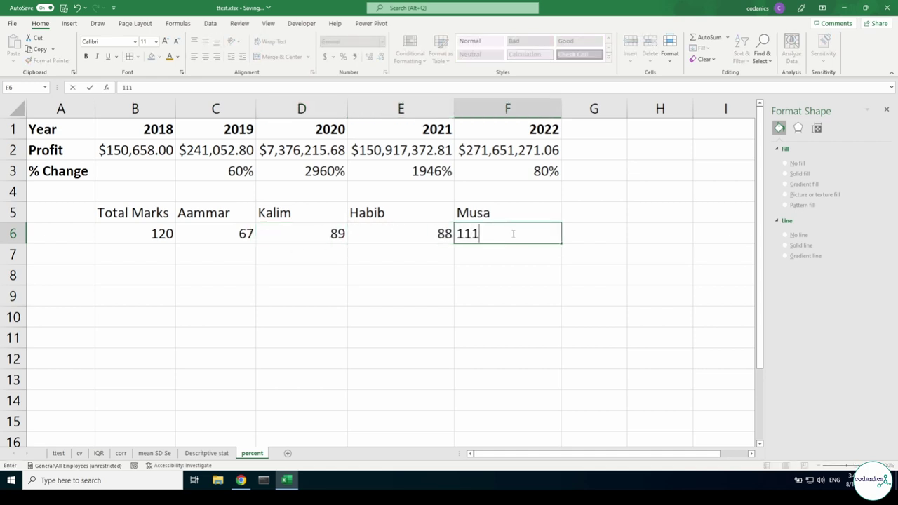
click(491, 275)
drag(573, 236, 204, 236)
click(149, 237)
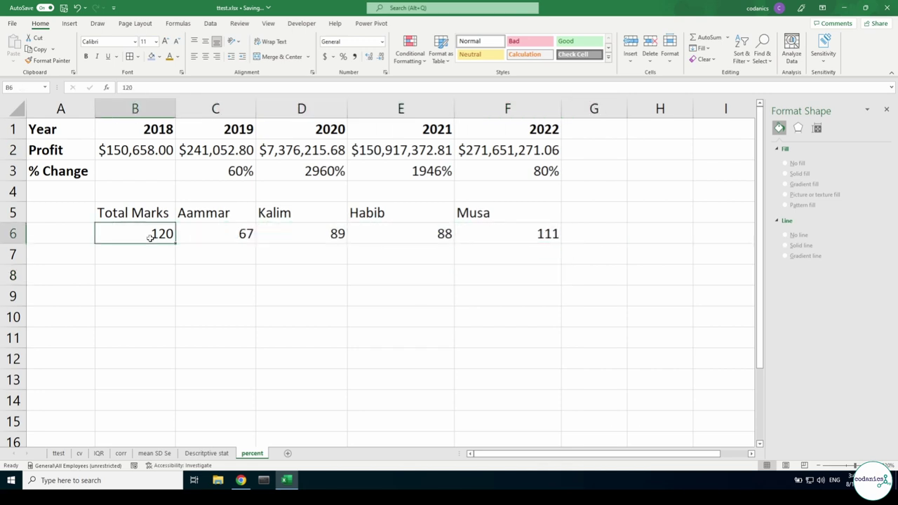